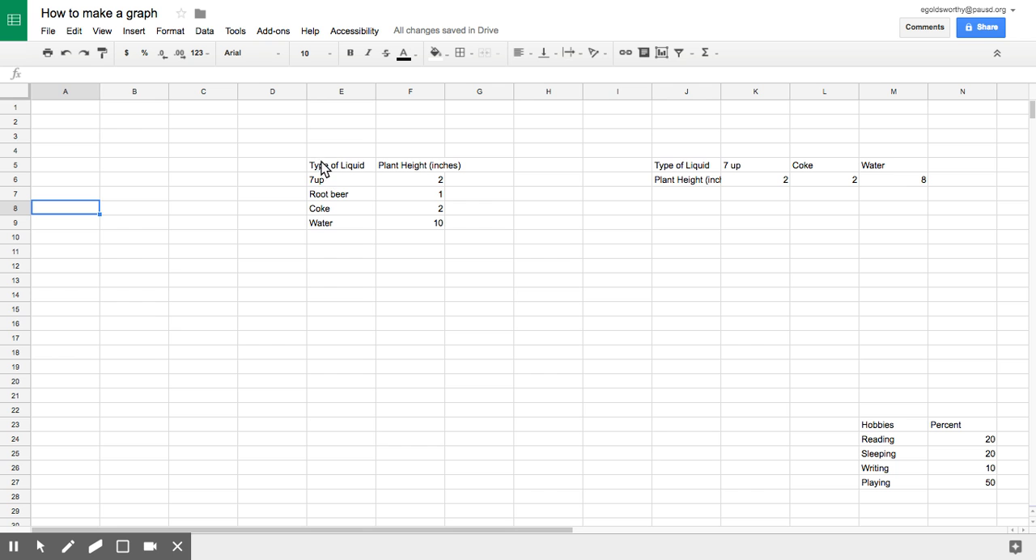
Examine how liquid types and plant heights are arranged in the column-based table and in the row-based table
left_click(326, 167)
left_click_drag(326, 167, 328, 229)
left_click(405, 284)
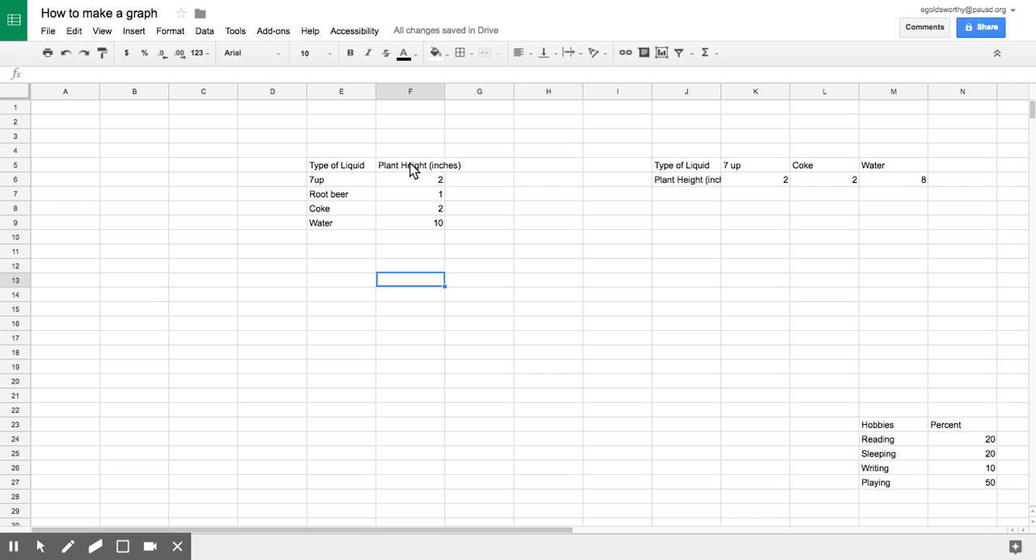
left_click_drag(410, 169, 421, 212)
left_click(435, 263)
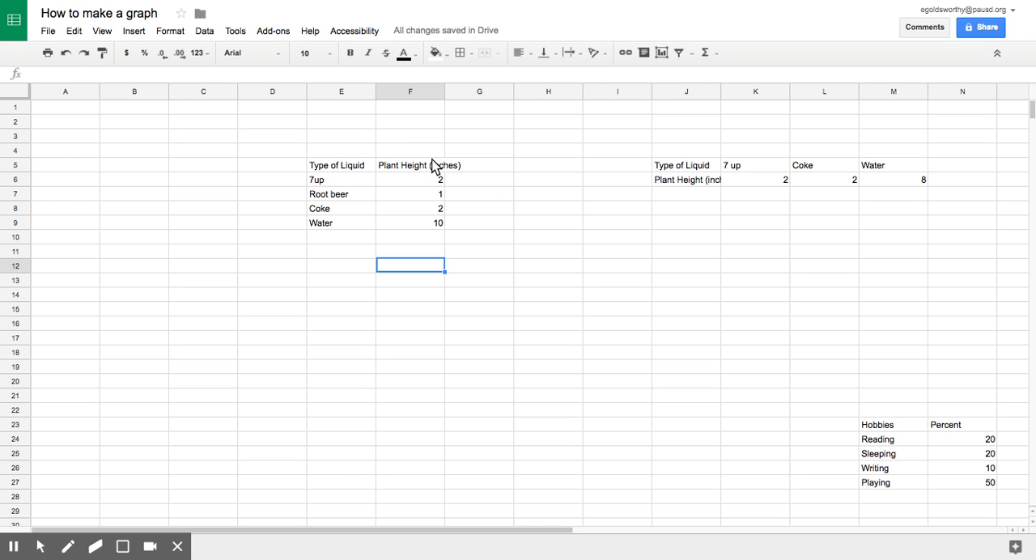
left_click(519, 283)
left_click_drag(648, 137, 904, 219)
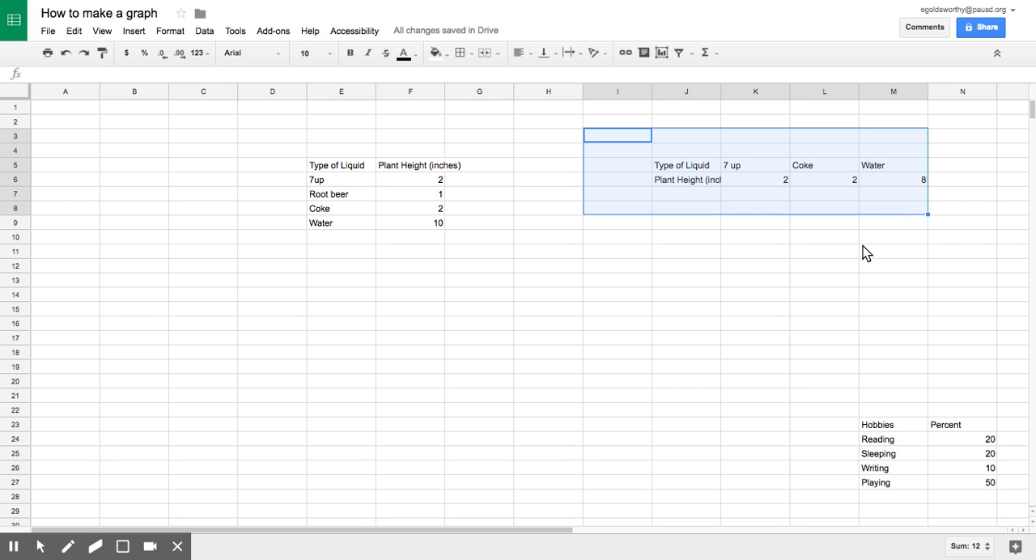
left_click(824, 265)
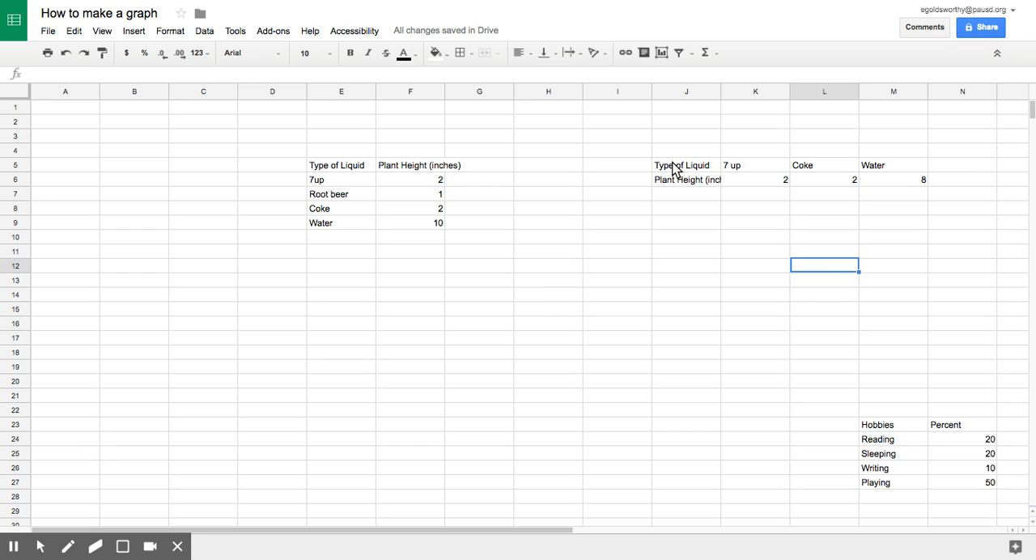
left_click(904, 167)
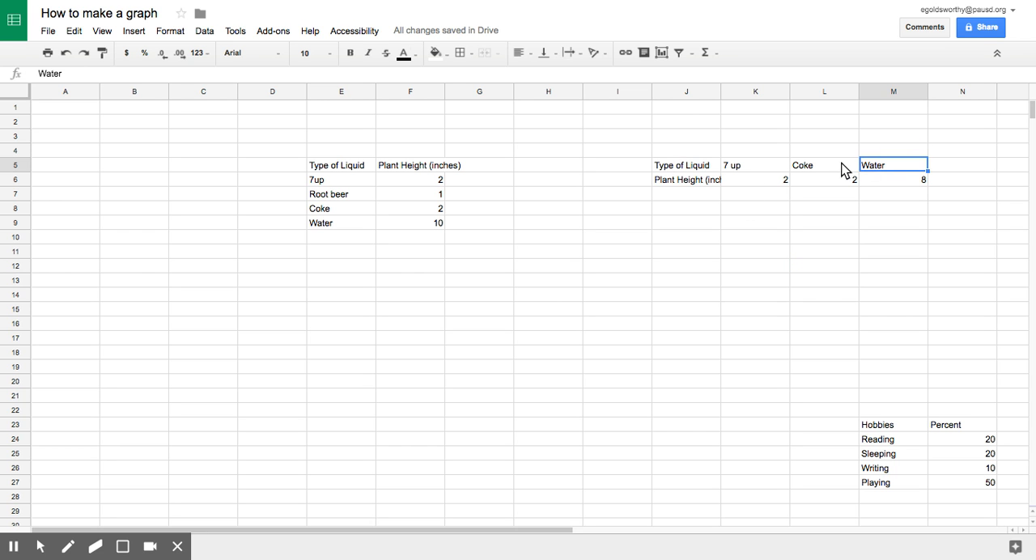
left_click(699, 186)
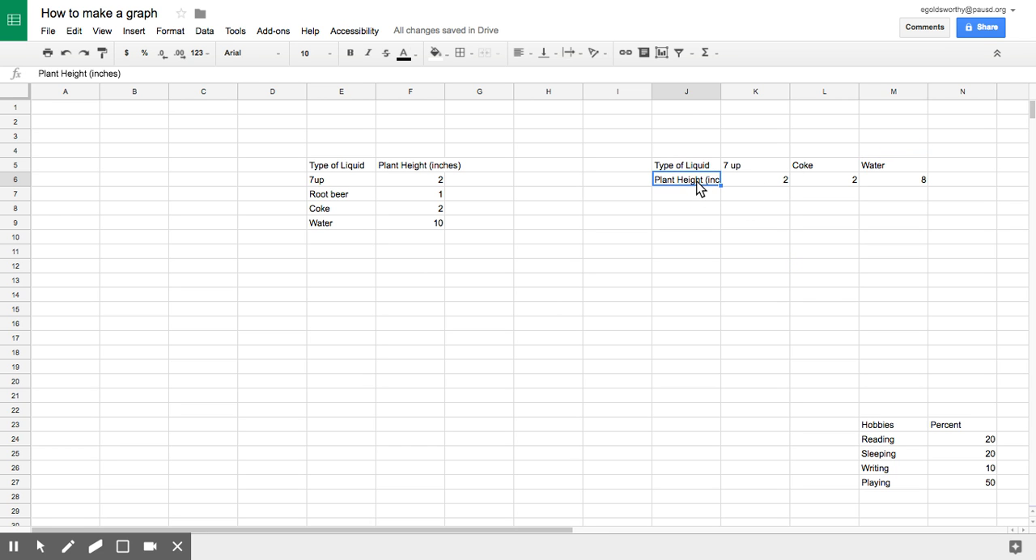
left_click(875, 182)
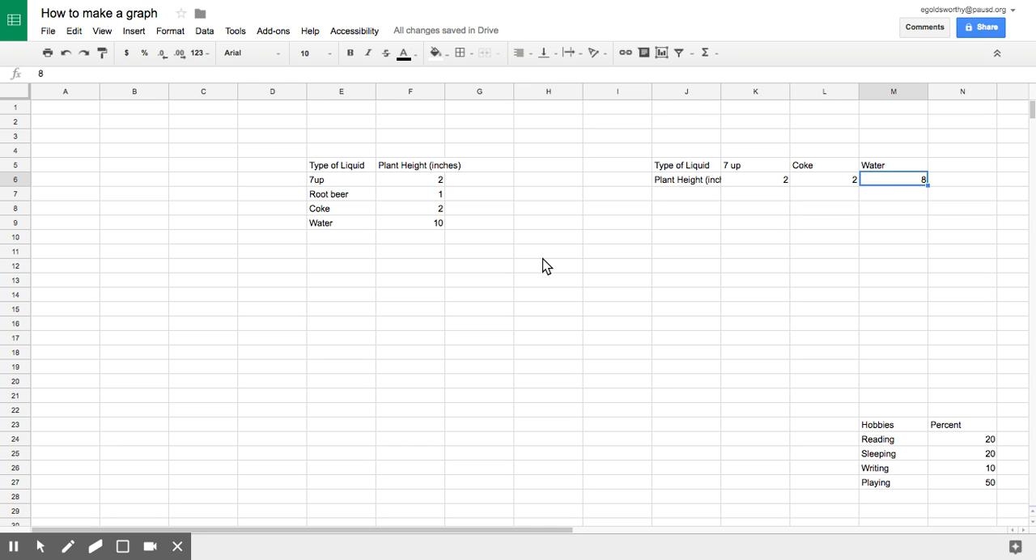
Examine the Plant Height (inches) heading, its unit and the values beneath it in the column-based table
left_click_drag(437, 223, 346, 167)
left_click(508, 253)
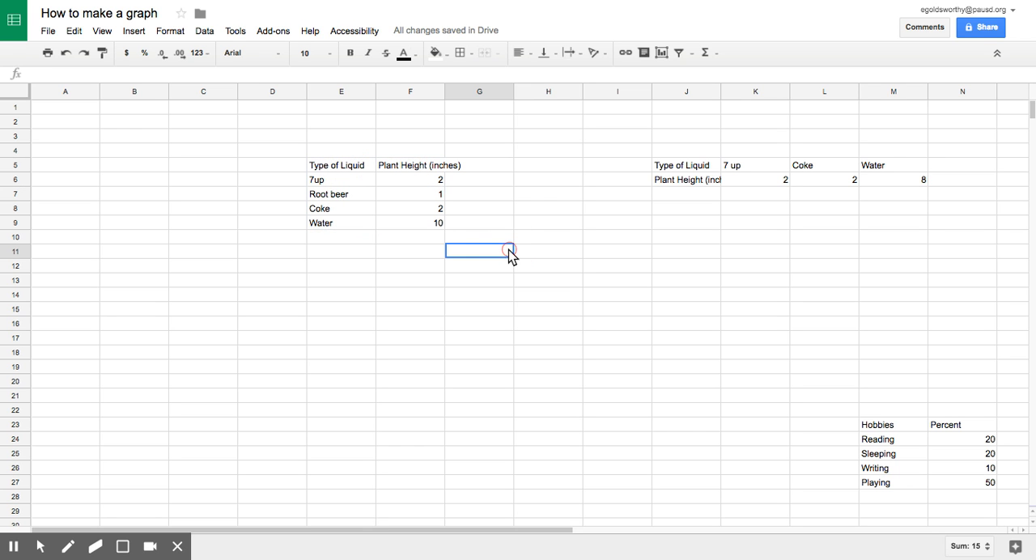
left_click(436, 166)
double_click(430, 171)
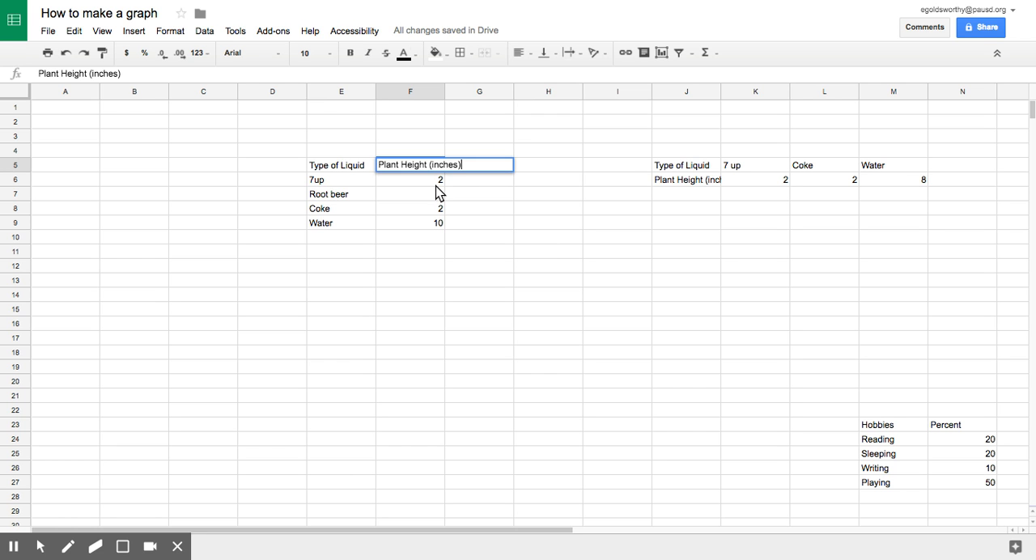
left_click(435, 185)
left_click(435, 190)
left_click(436, 201)
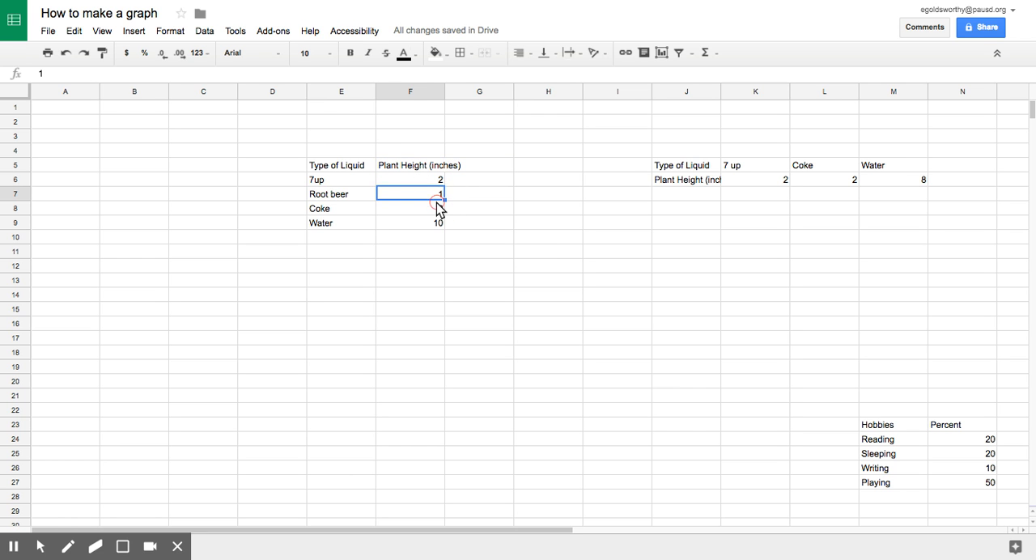
left_click(486, 254)
Start a chart from the data in E5:F9, compare the recommended pie and column charts, and choose the column chart
left_click_drag(439, 224, 334, 176)
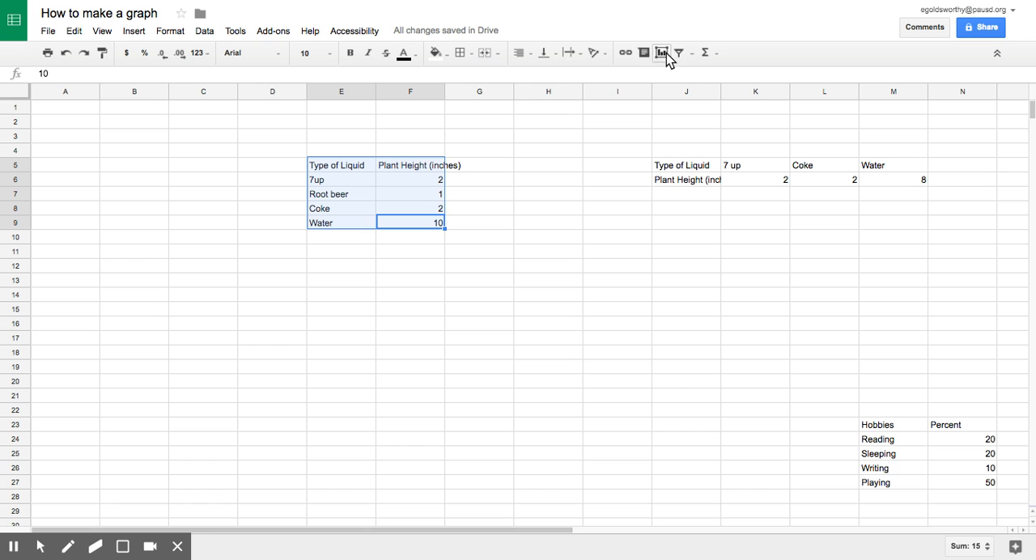
left_click(135, 32)
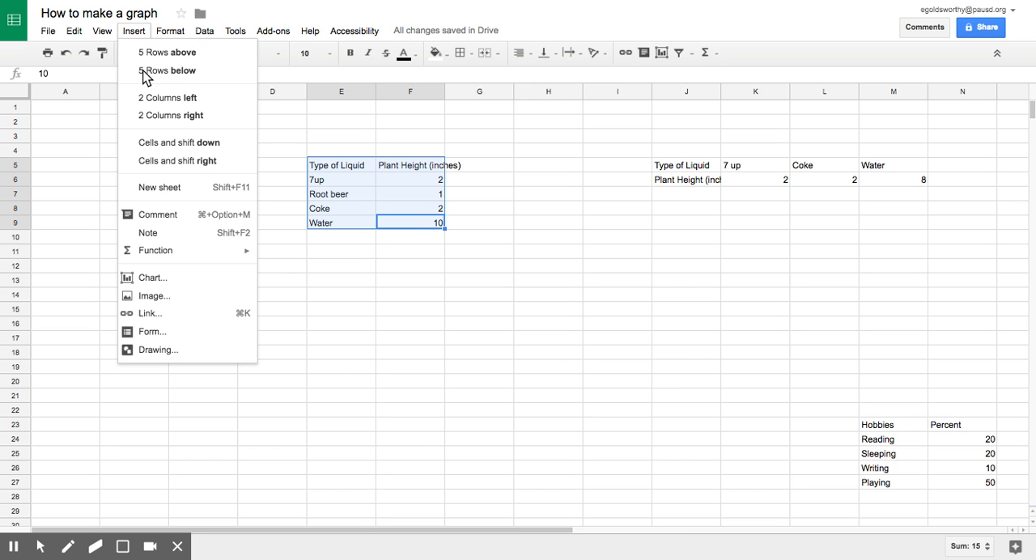
left_click(150, 277)
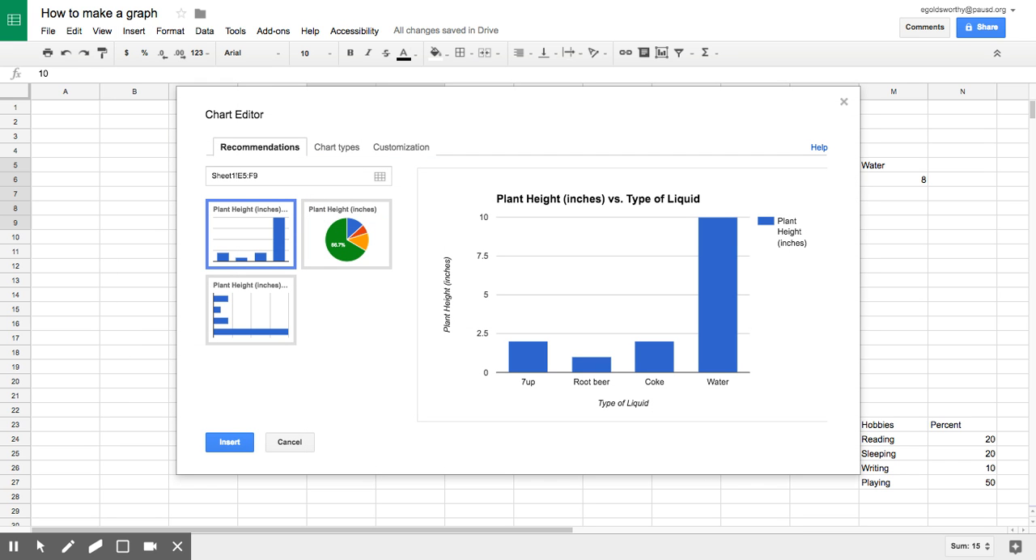
left_click(341, 256)
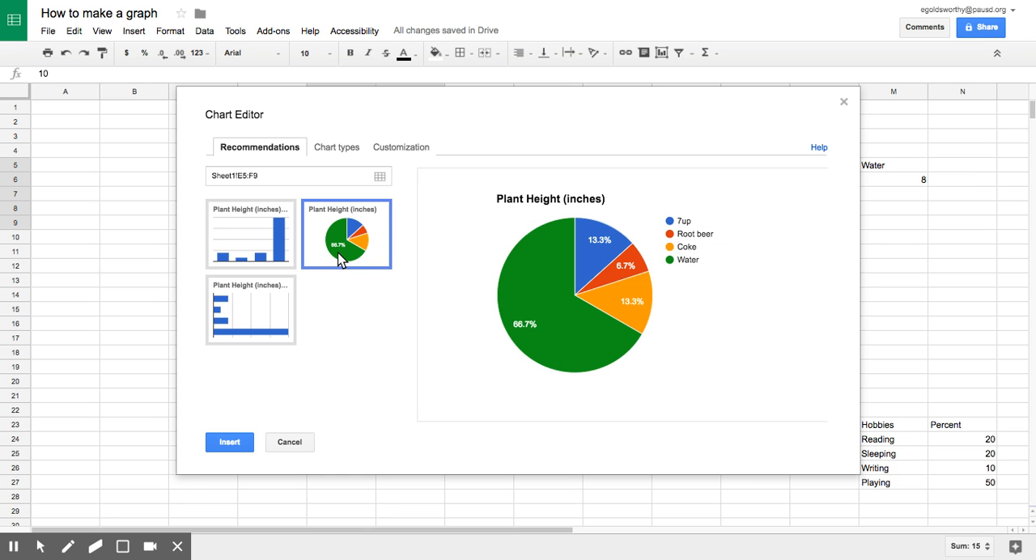
left_click(233, 243)
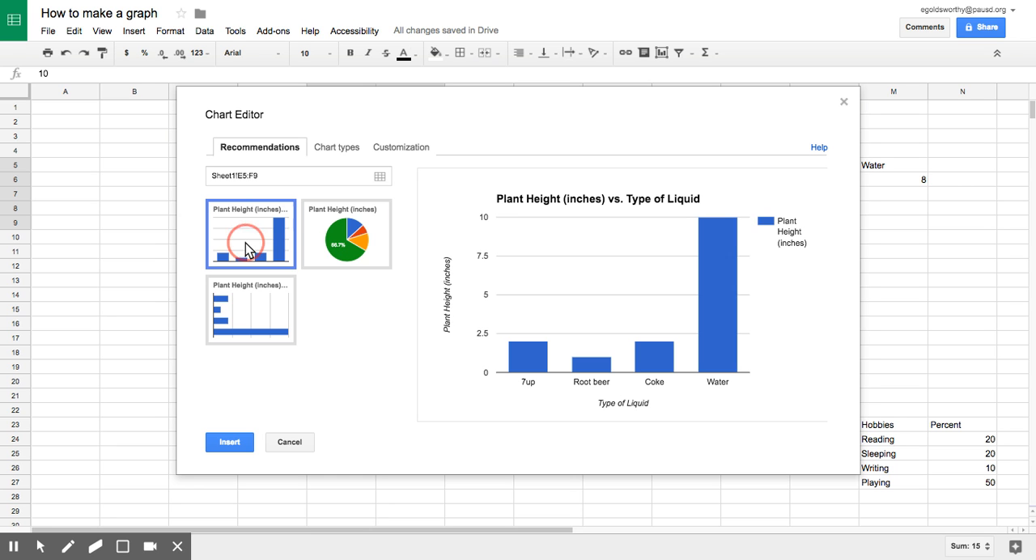
left_click(359, 243)
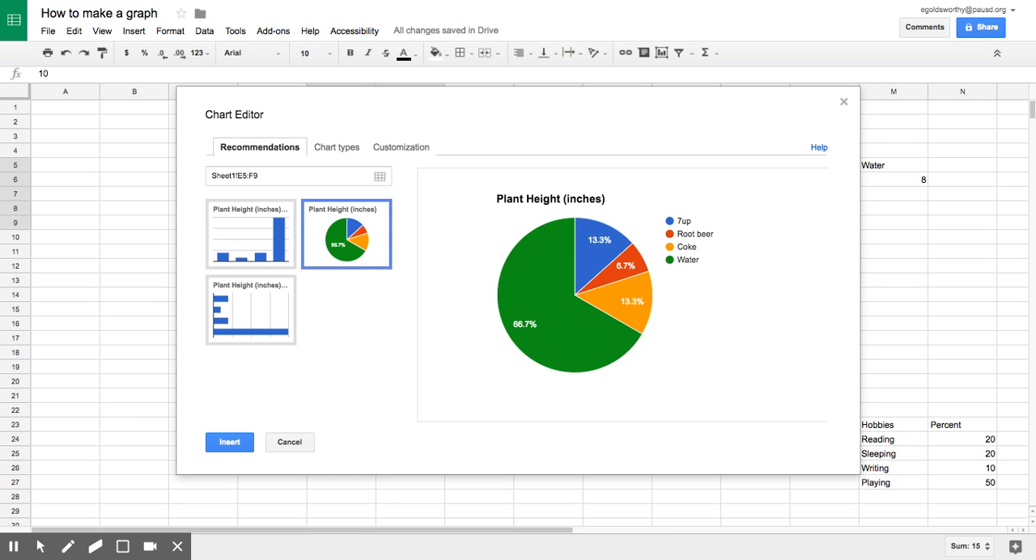
left_click(281, 236)
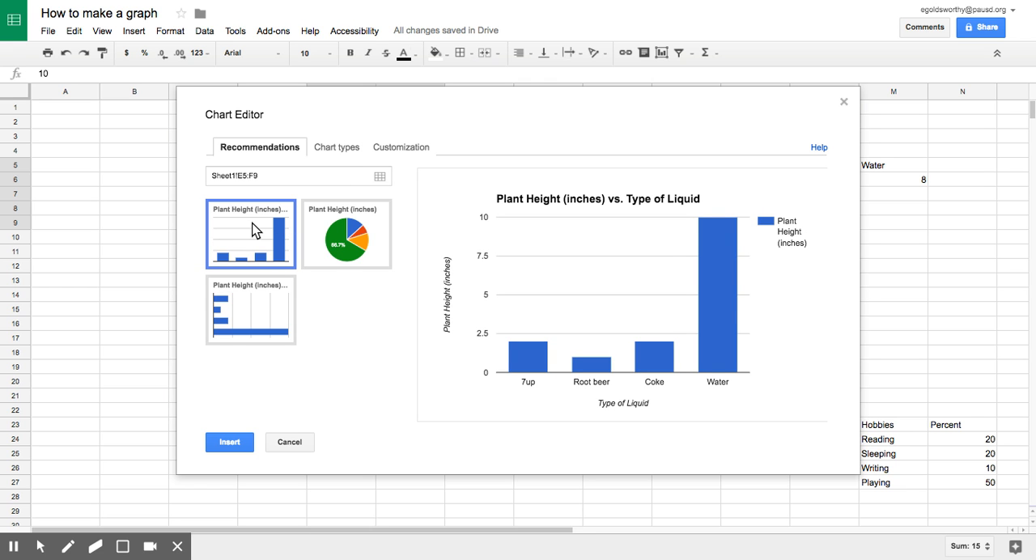
Customize the chart title to read "Type of Liquid vs Plant Height"
left_click(408, 148)
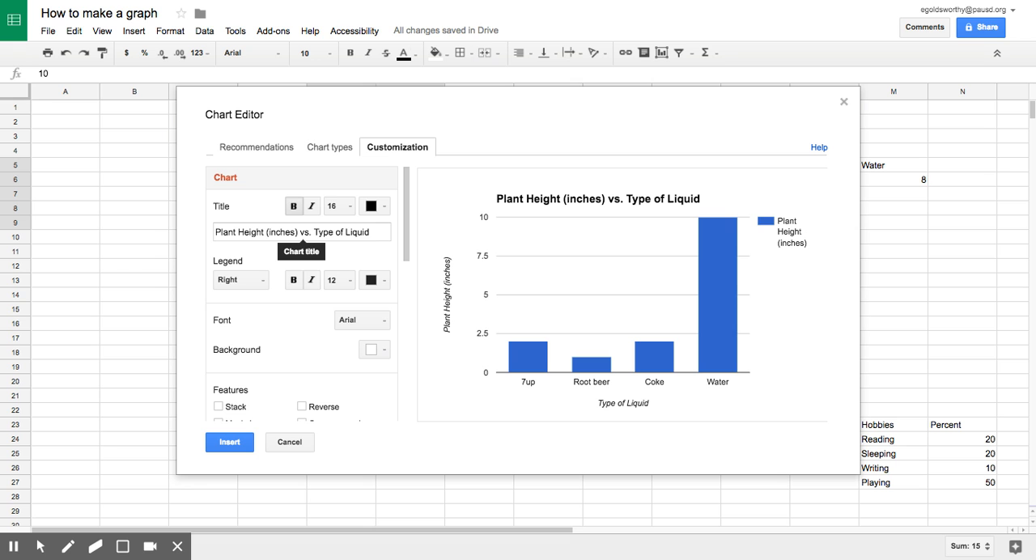
left_click(366, 236)
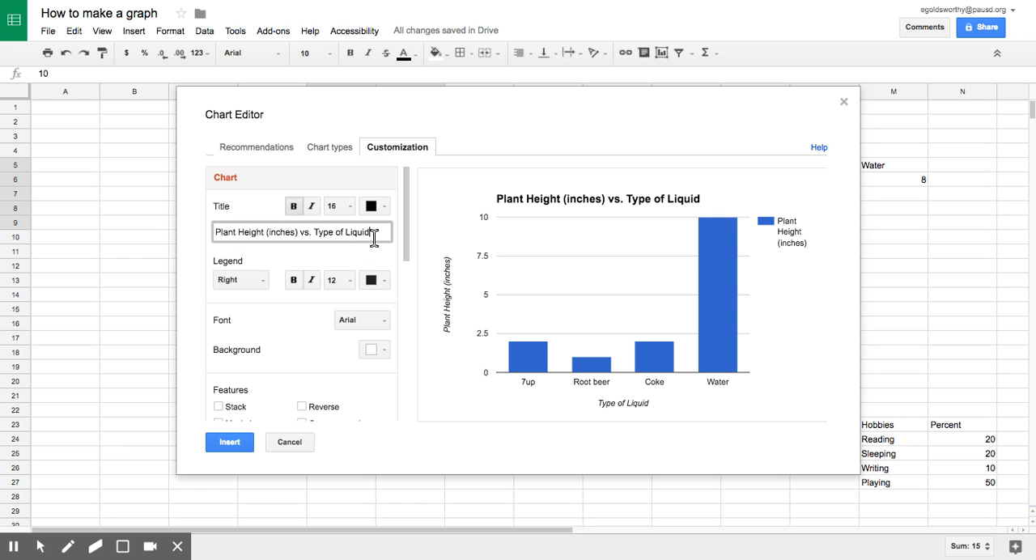
left_click(353, 234)
left_click(354, 235)
type("Plan")
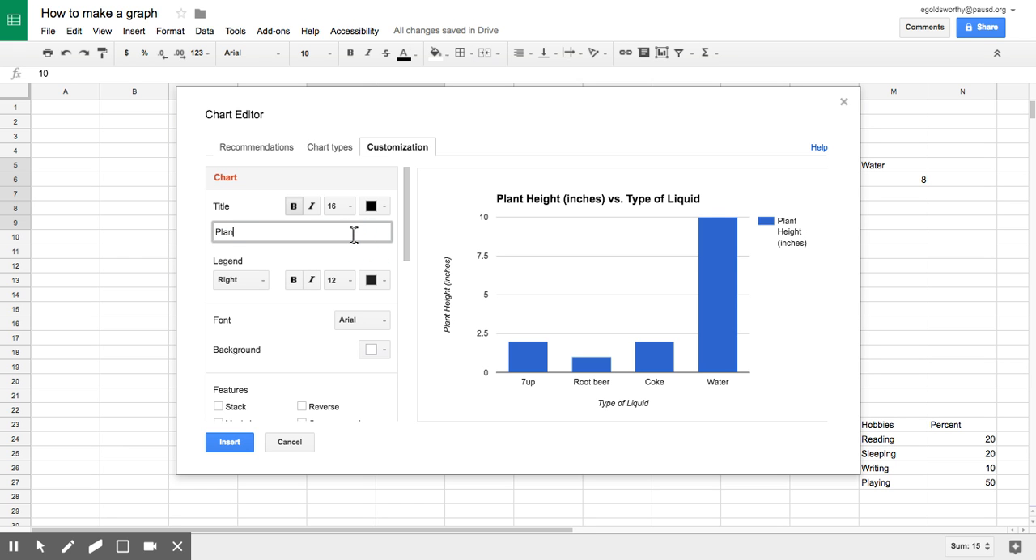
key("BackSpace")
key("BackSpace")
key("BackSpace")
type("Type of Liquid vs Plant Height")
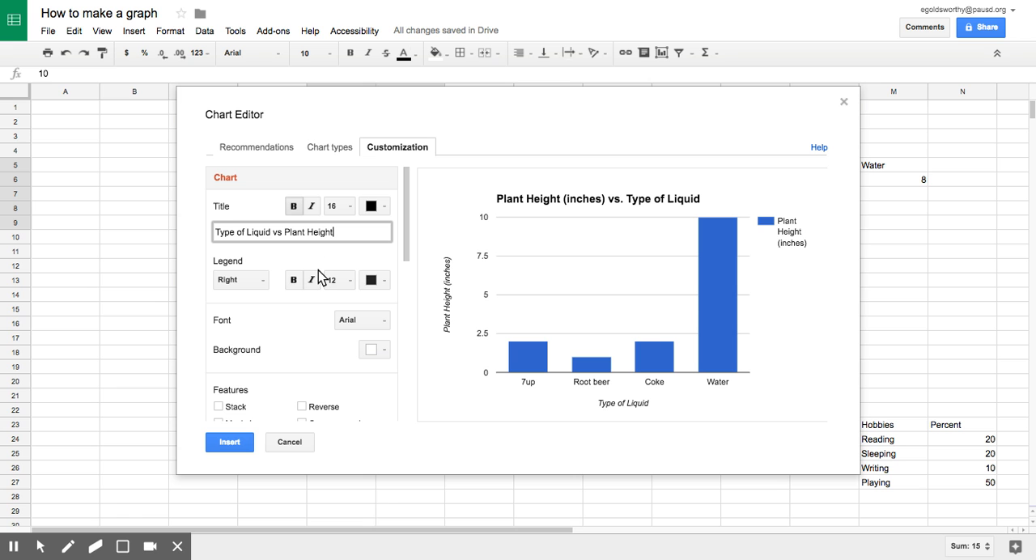
Review the horizontal and left vertical axis titles, and set the left vertical axis maximum to 12
scroll(296, 323, "down", 3)
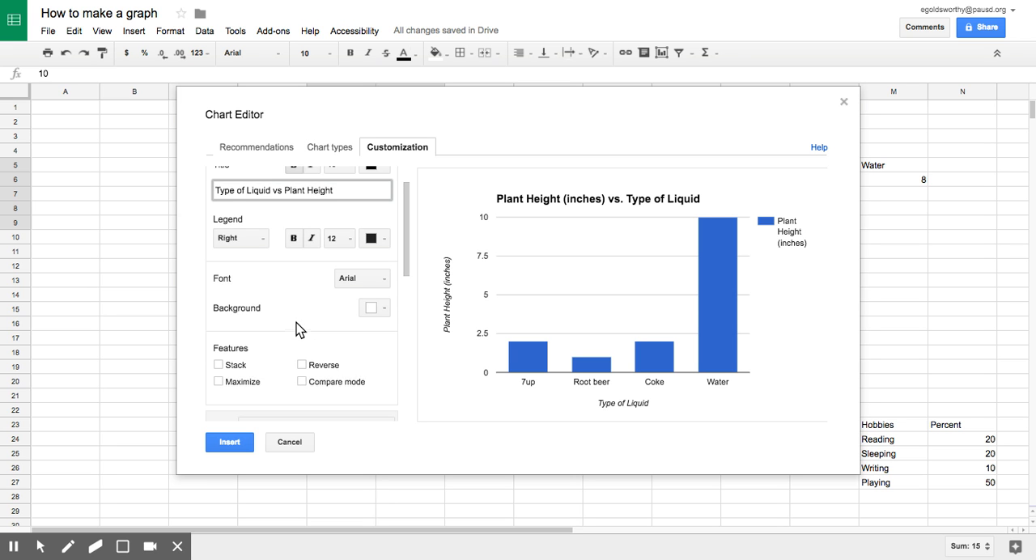
scroll(296, 323, "down", 4)
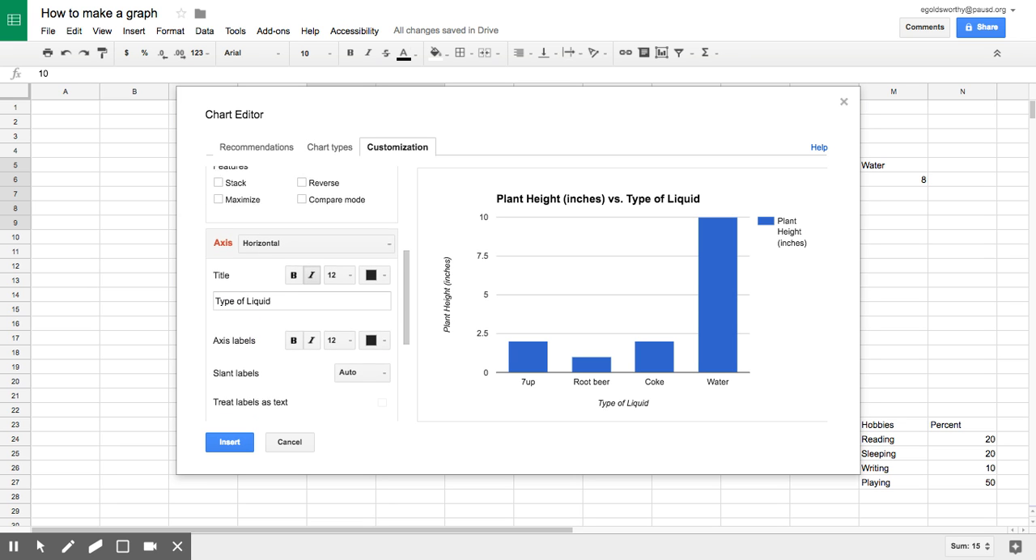
left_click(279, 276)
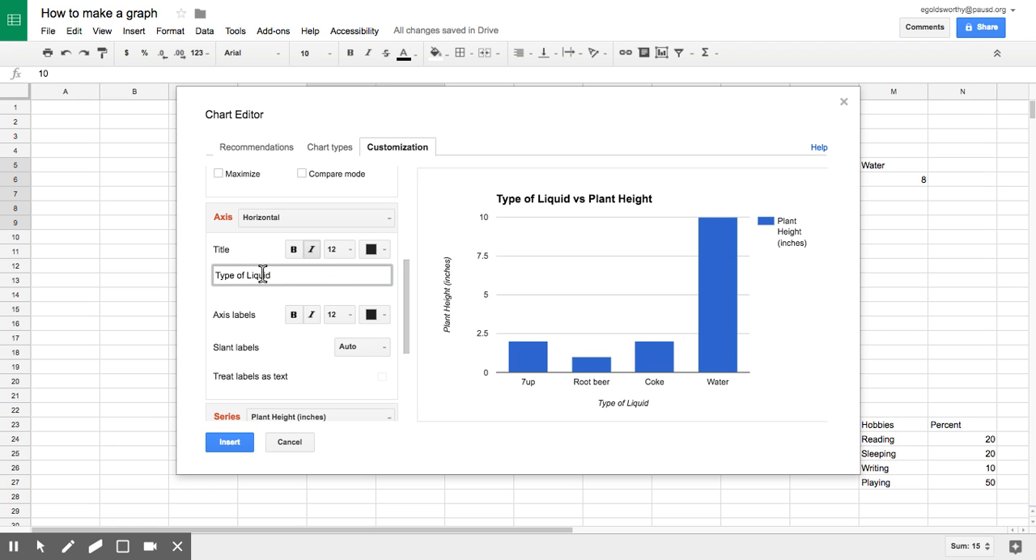
left_click(287, 278)
left_click(317, 219)
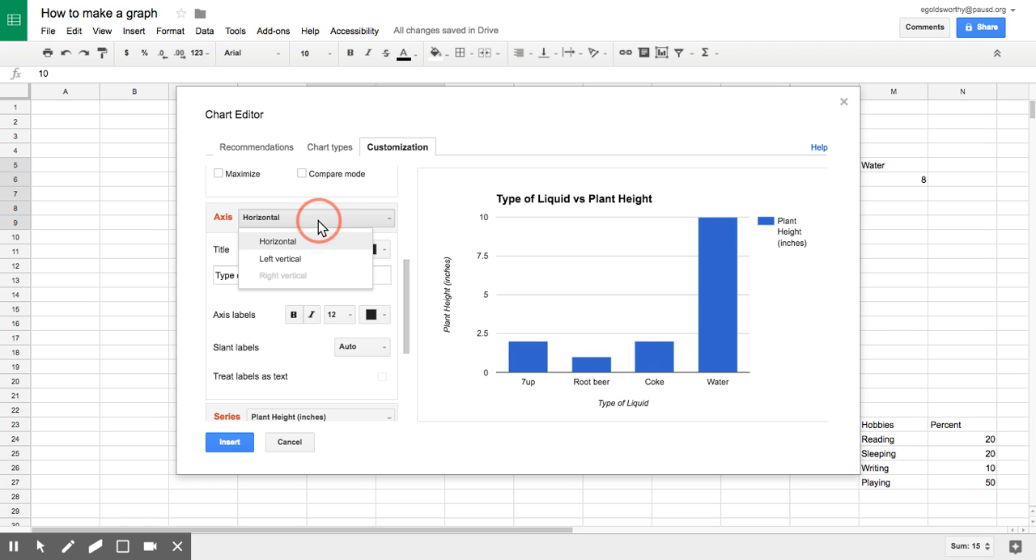
left_click(316, 257)
left_click(308, 278)
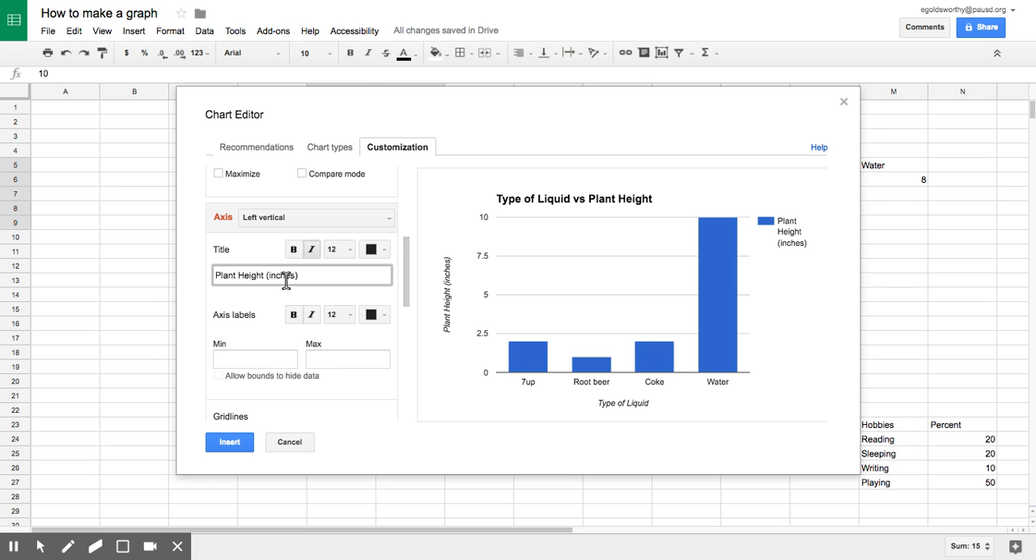
scroll(352, 302, "down", 2)
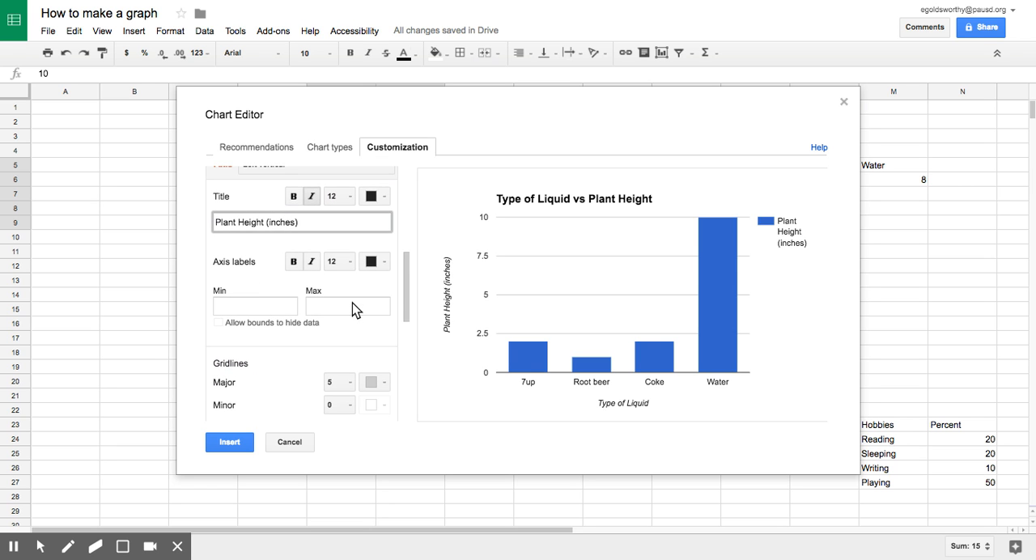
left_click(246, 307)
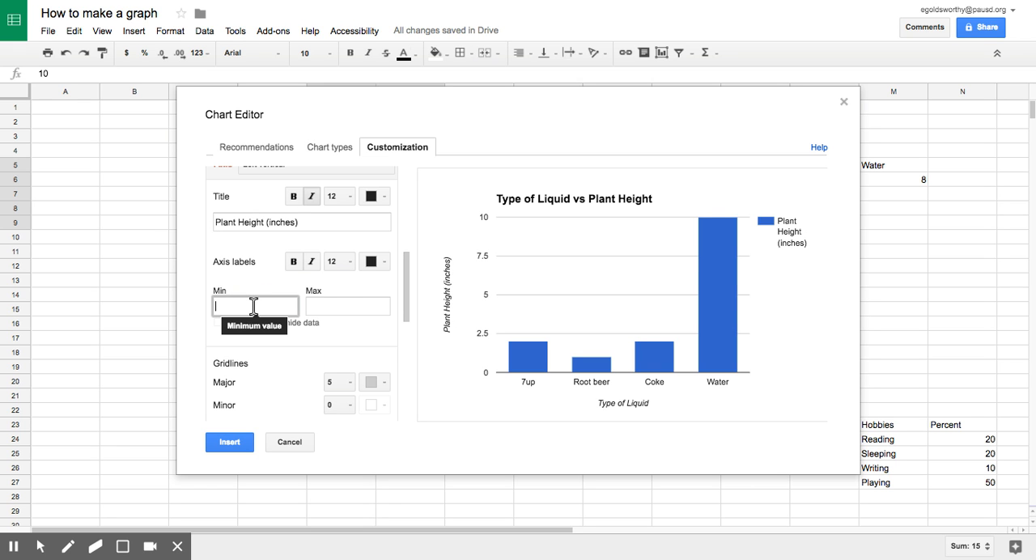
left_click(359, 305)
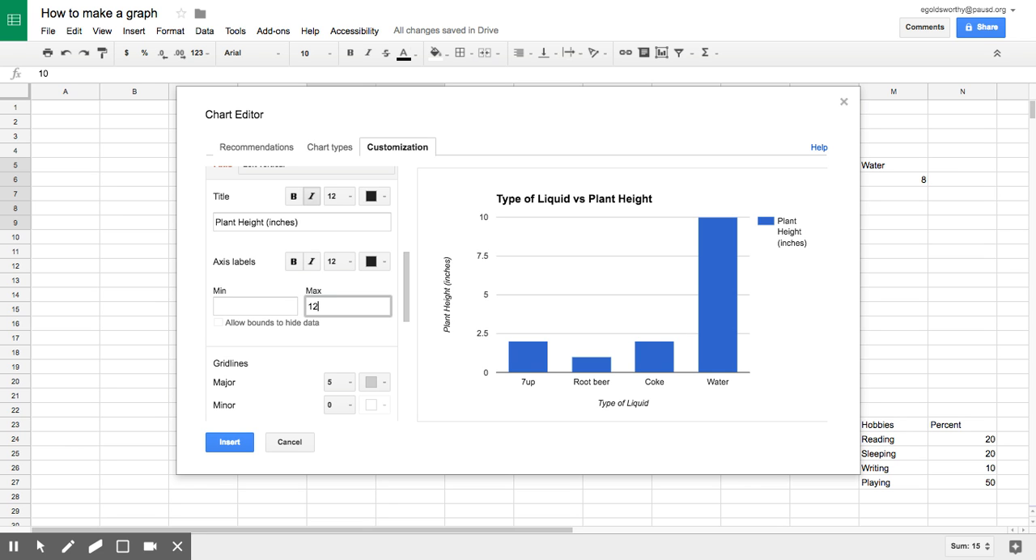
left_click(361, 351)
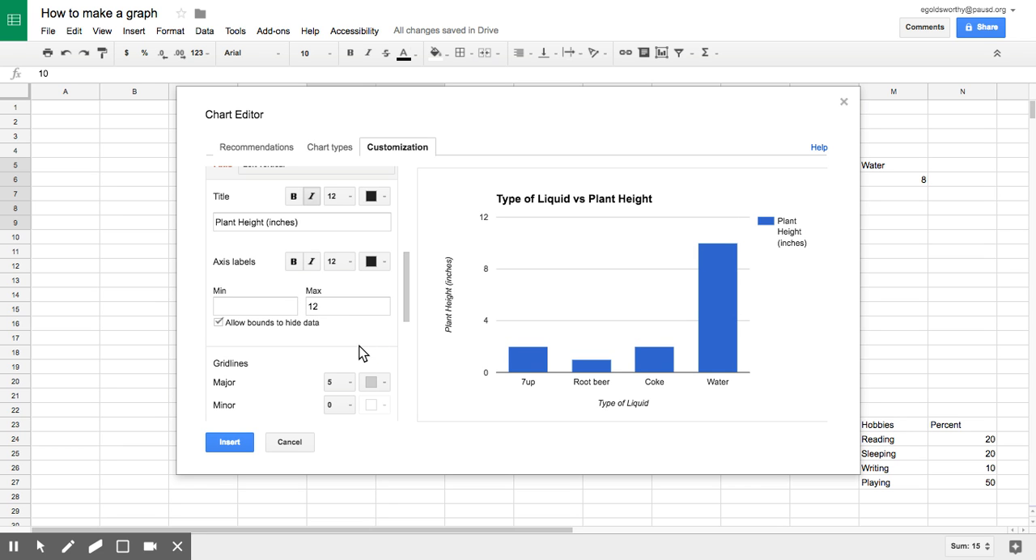
Color the Plant Height (inches) series bright green and insert the finished chart into the sheet
scroll(348, 318, "down", 3)
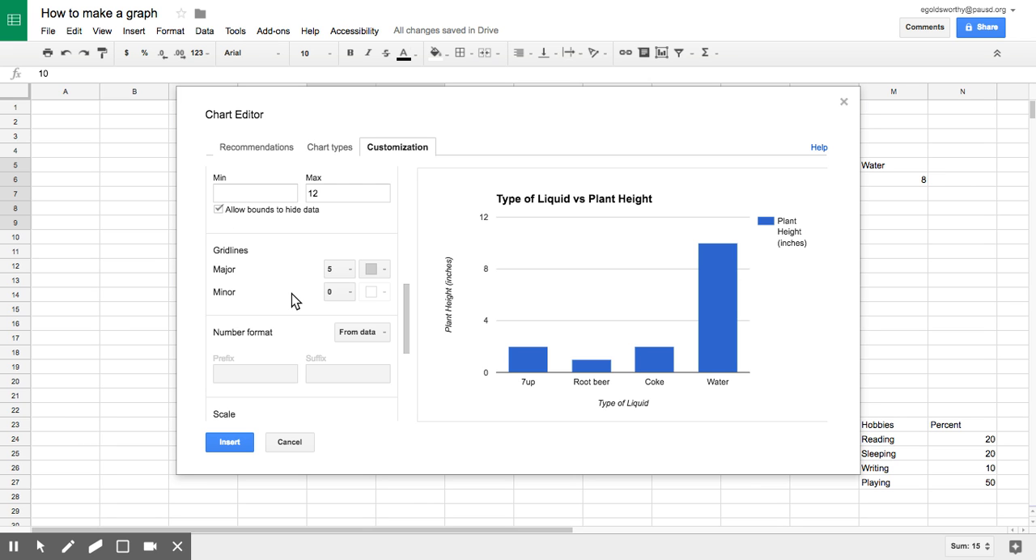
scroll(291, 294, "down", 5)
scroll(356, 301, "down", 2)
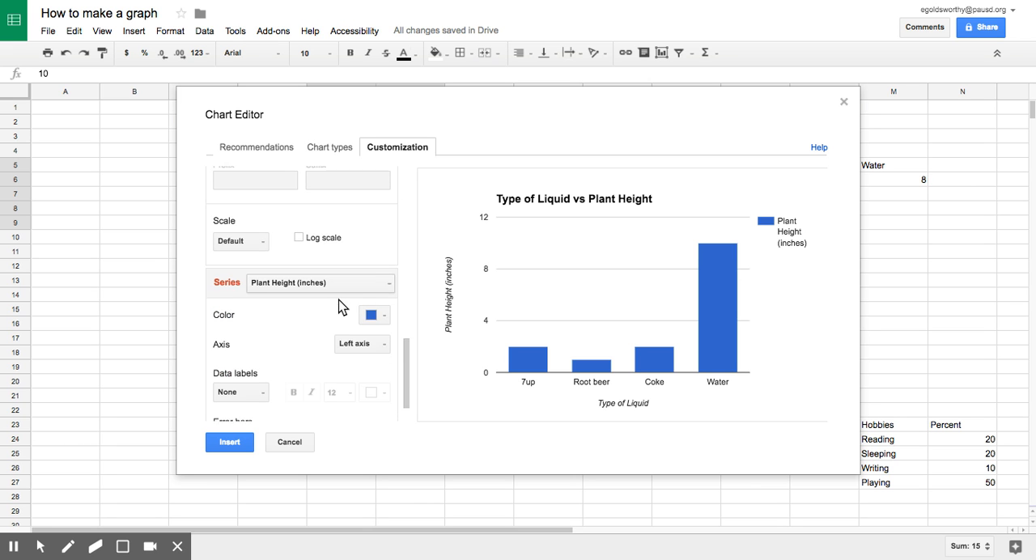
left_click(372, 273)
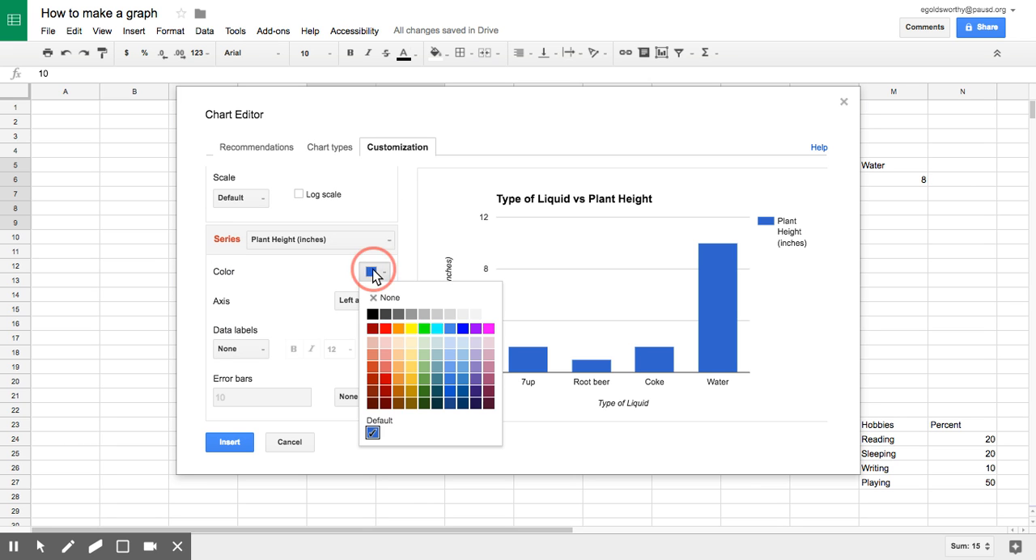
left_click(424, 329)
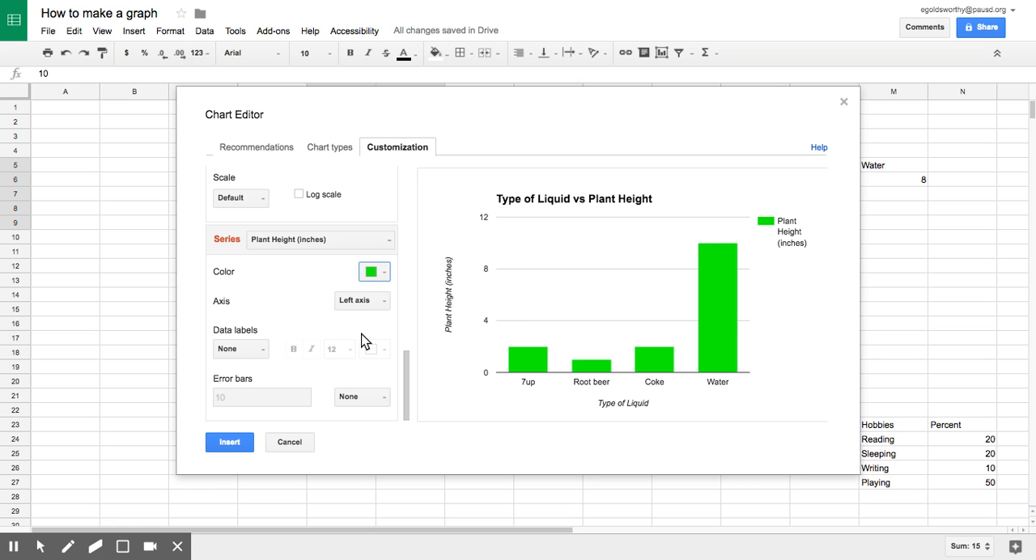
left_click(242, 445)
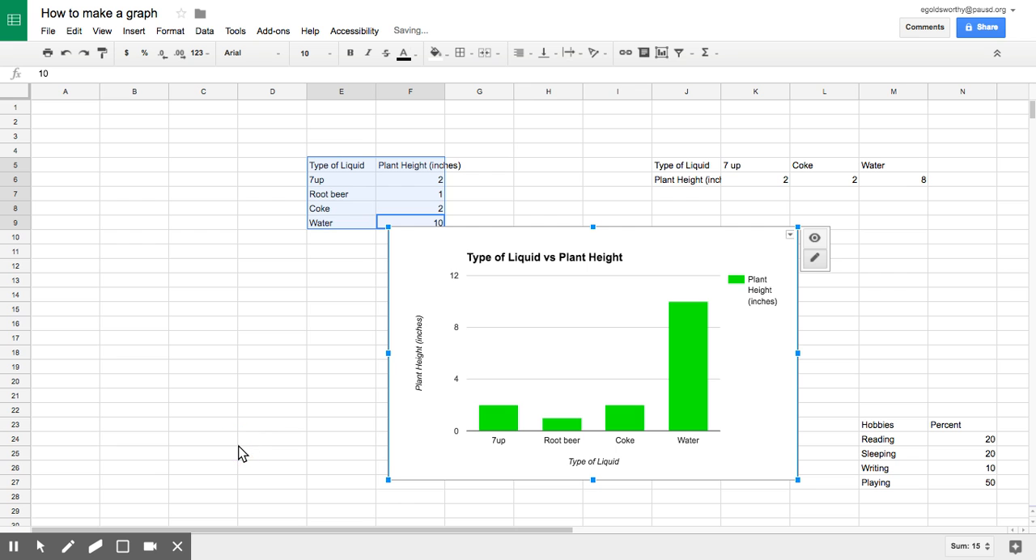
Move the column chart to columns B to G, just below the Type of Liquid header row, and copy the chart
left_click_drag(583, 330, 333, 289)
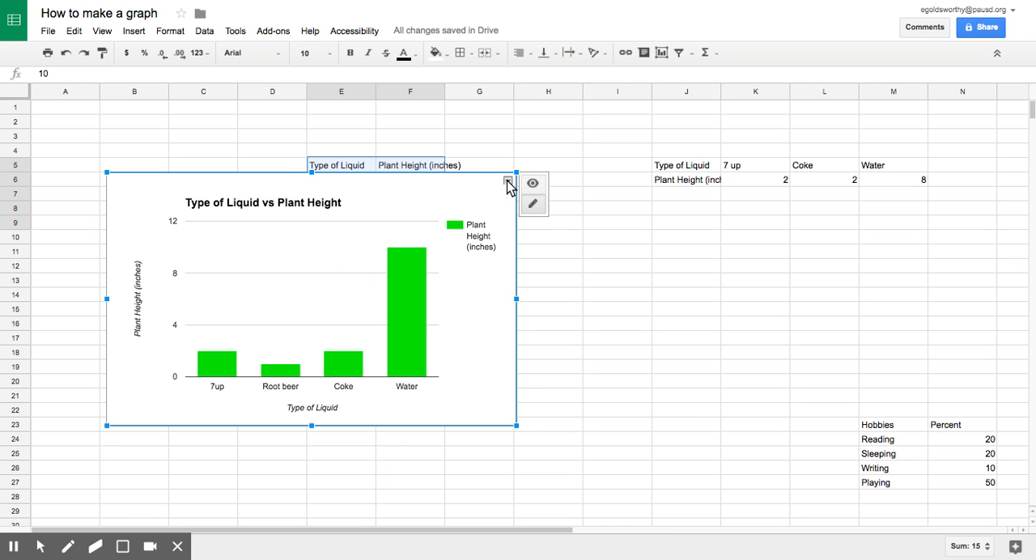
left_click(508, 181)
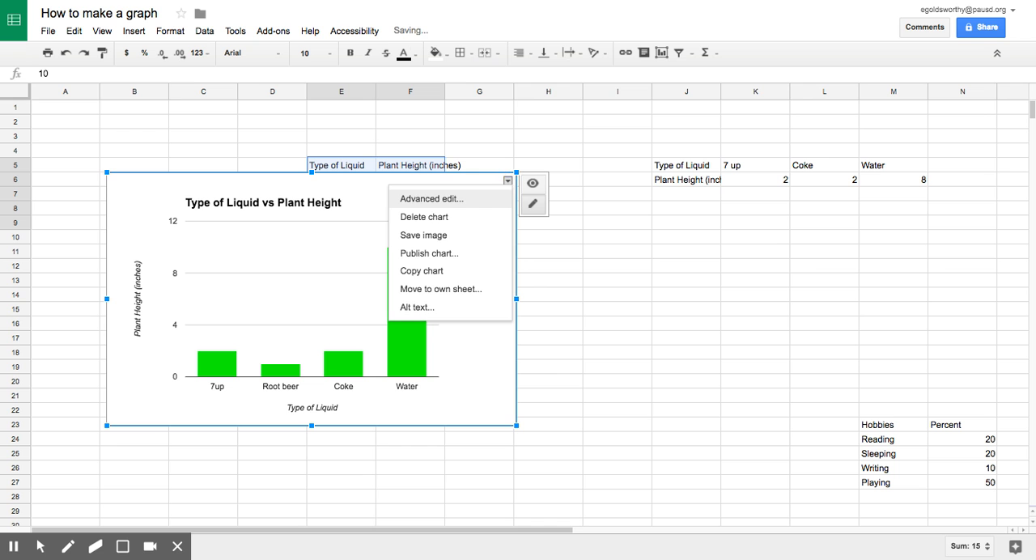
left_click(449, 273)
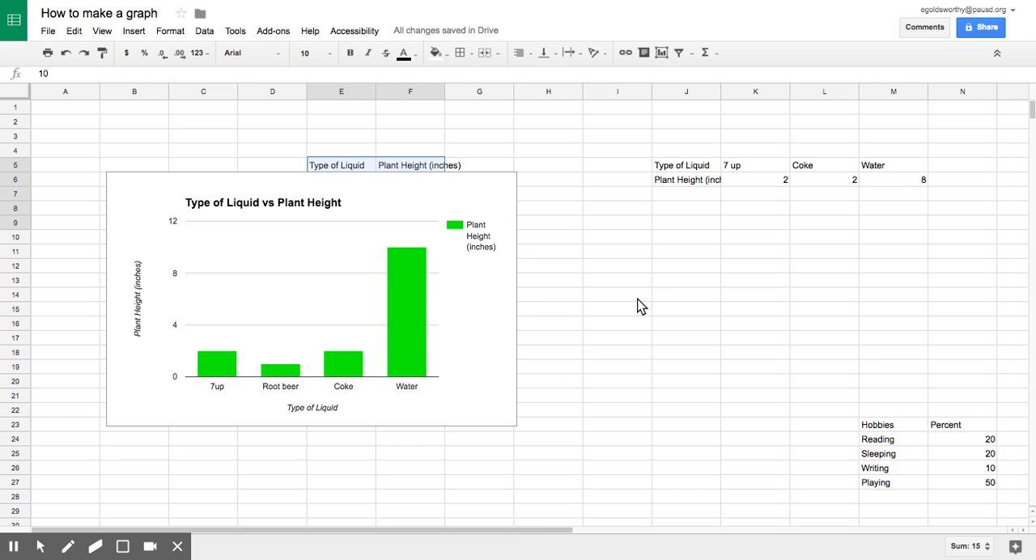
Start a chart from the Hobbies and Percent data in M23:N27
left_click_drag(735, 300, 618, 289)
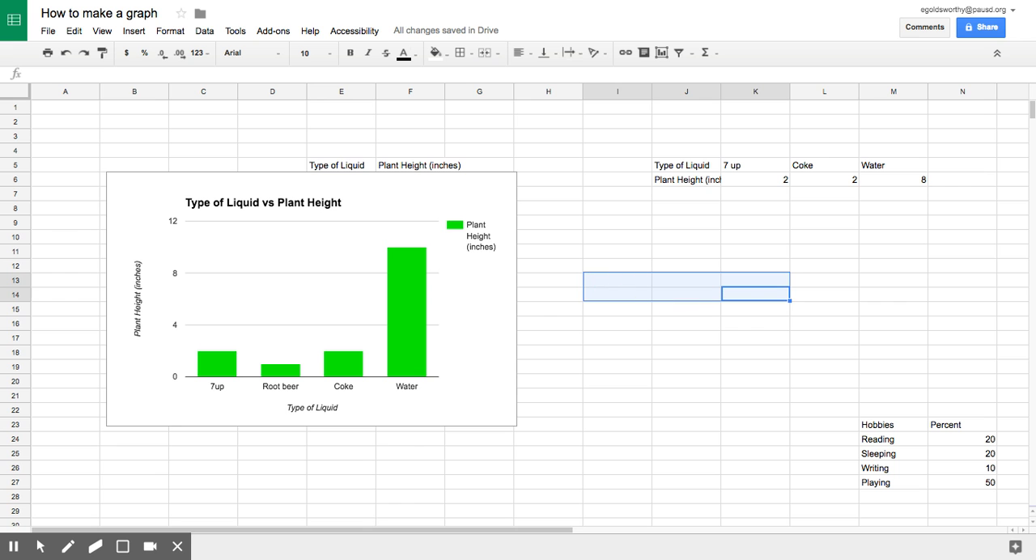
scroll(706, 439, "right", 3)
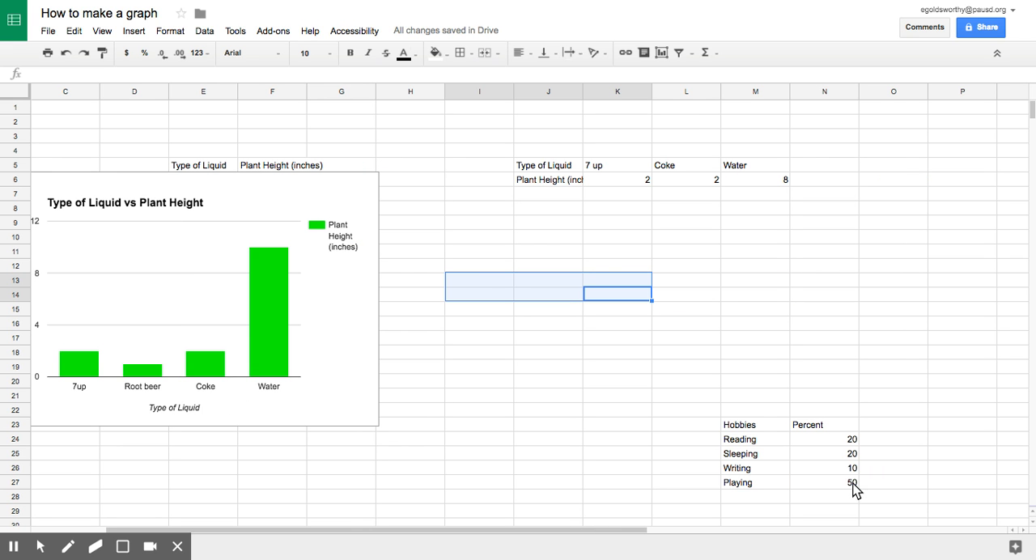
left_click_drag(853, 484, 759, 423)
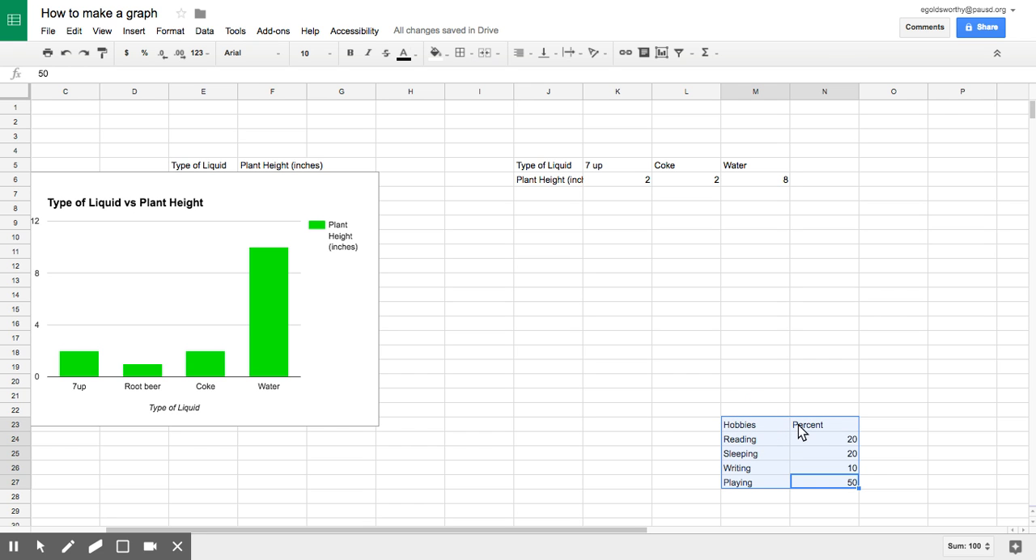
left_click(663, 53)
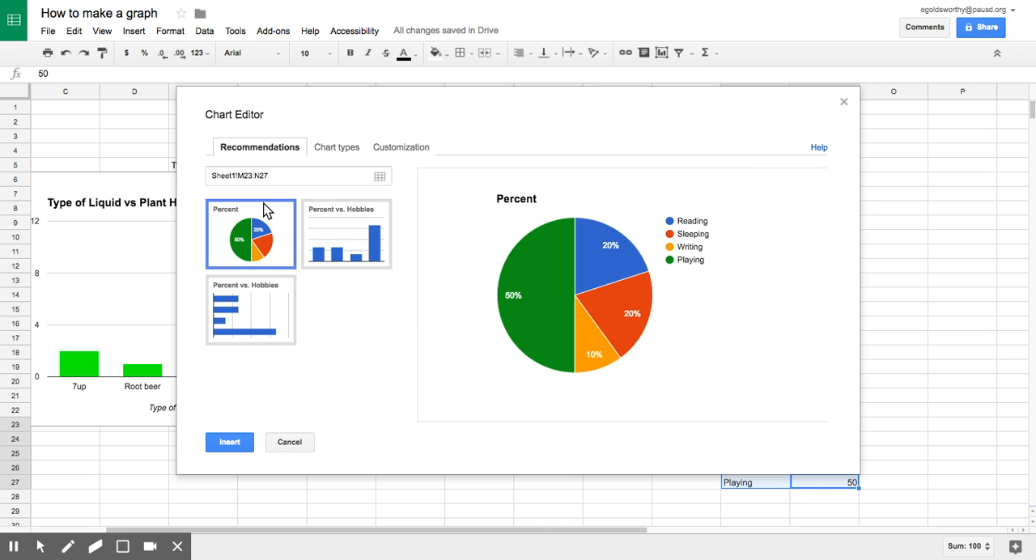
Customize the pie chart's title to read "Percentage of People Interested in Hobbies"
left_click(405, 150)
left_click(274, 229)
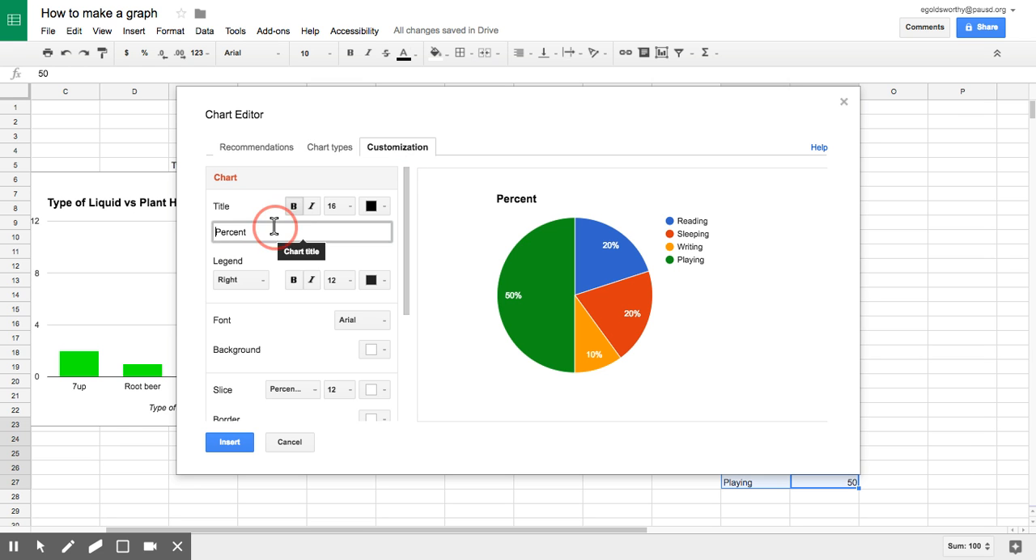
double_click(273, 229)
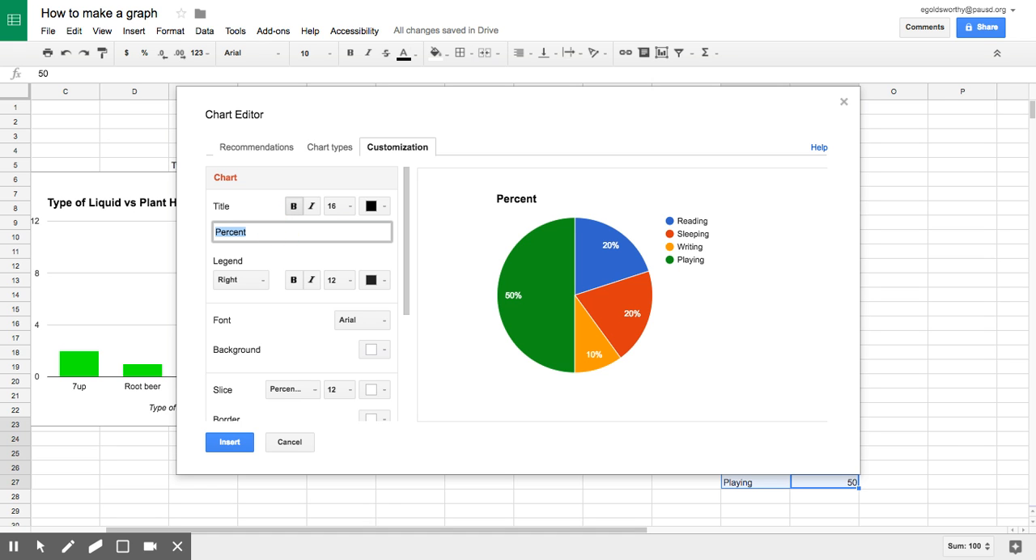
type("Percenatge of")
key("BackSpace")
key("BackSpace")
key("BackSpace")
key("BackSpace")
type("tage of People")
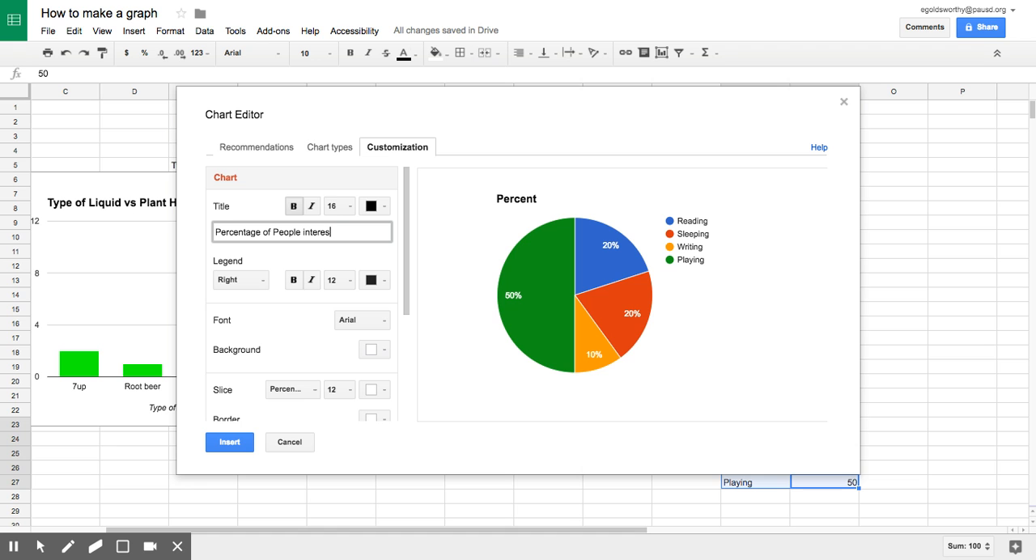
type("interested in Hbb")
key("BackSpace")
type("obbies")
left_click(304, 233)
key("BackSpace")
type("I")
Color the pie chart's Reading slice magenta and its Sleeping slice dark purple
scroll(356, 251, "down", 5)
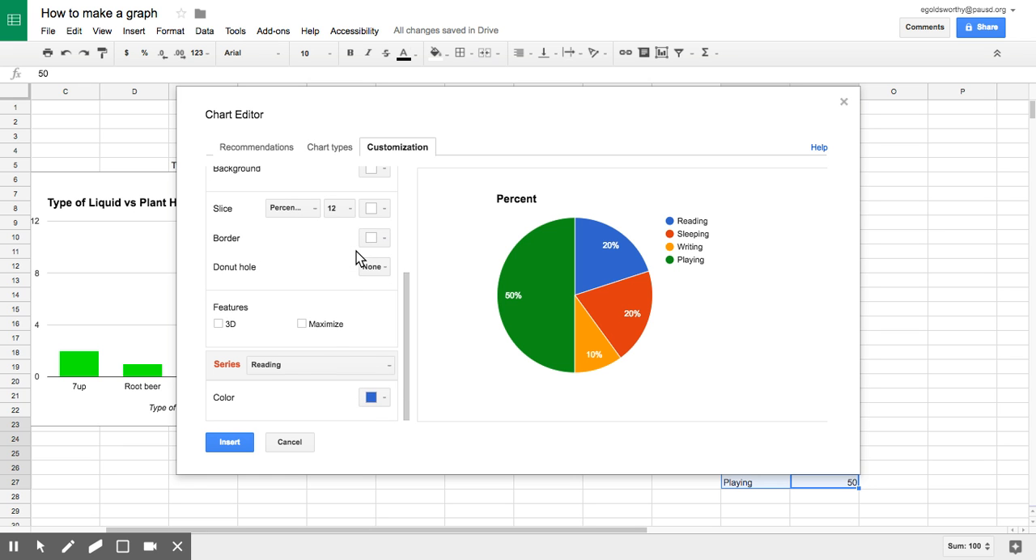
left_click(368, 398)
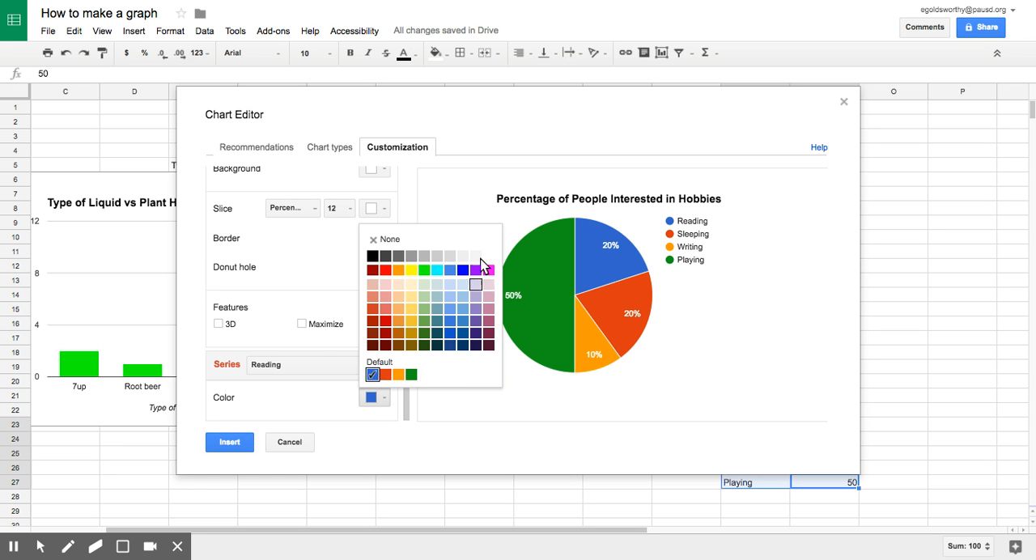
left_click(490, 269)
left_click(367, 363)
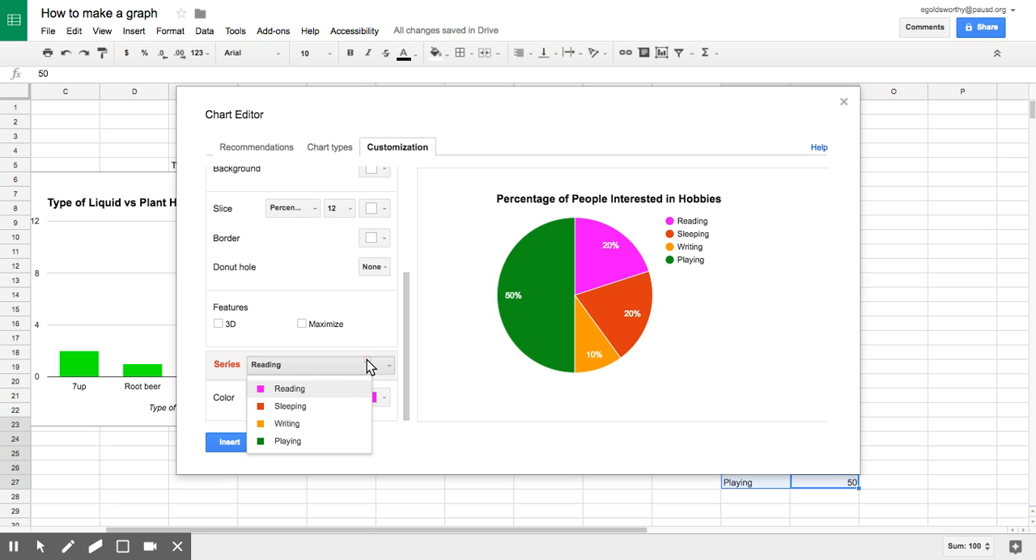
left_click(341, 405)
left_click(380, 398)
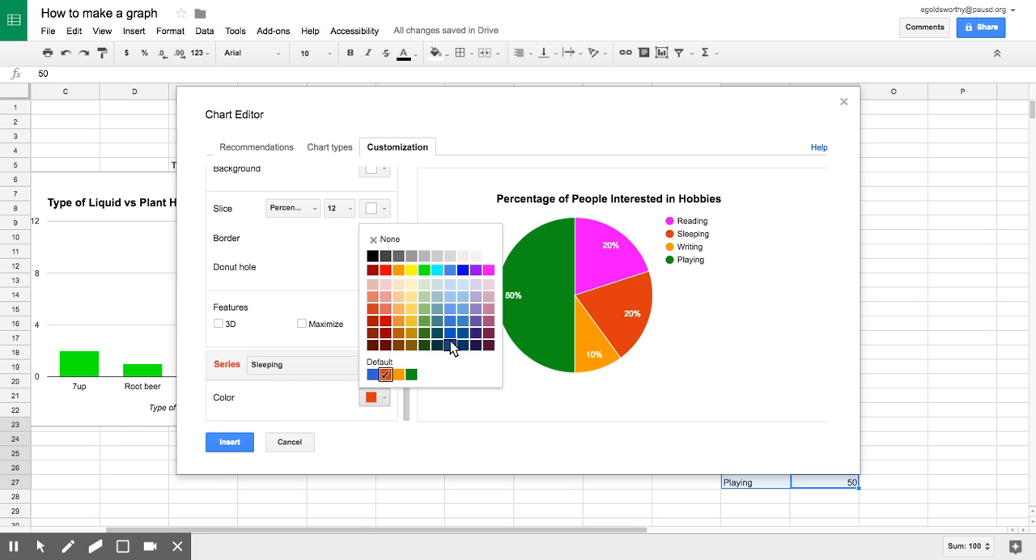
Change the Playing slice's color to bright blue
left_click(354, 363)
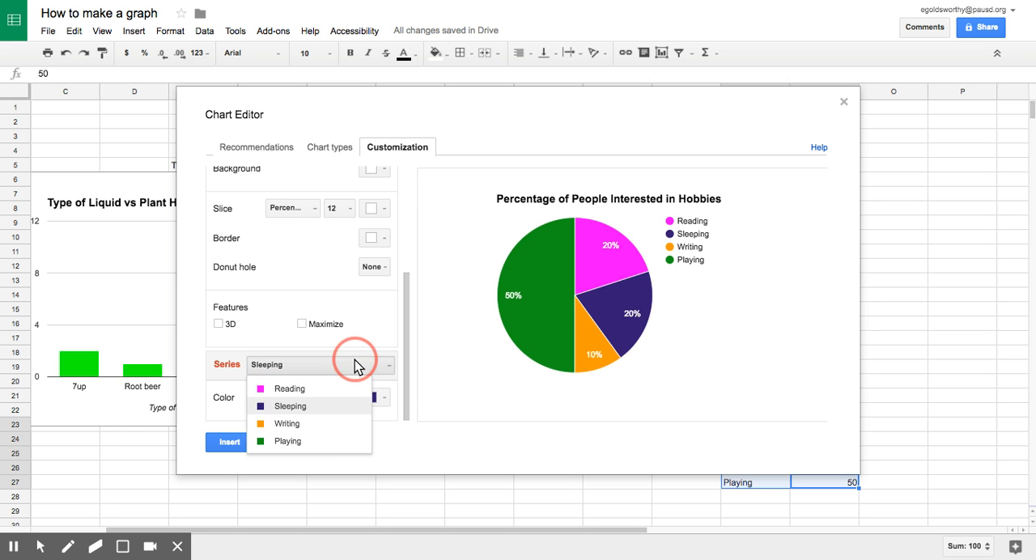
left_click(327, 442)
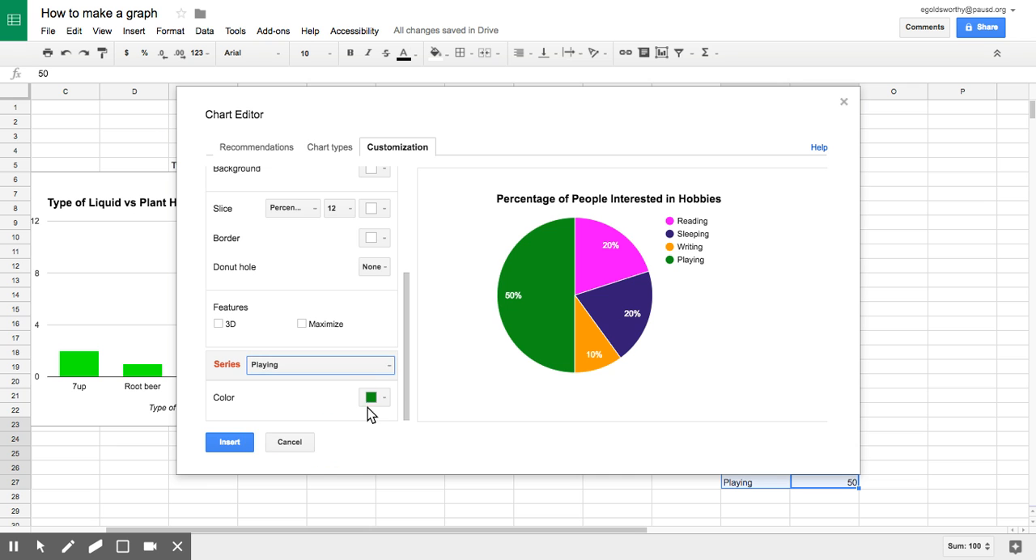
left_click(372, 397)
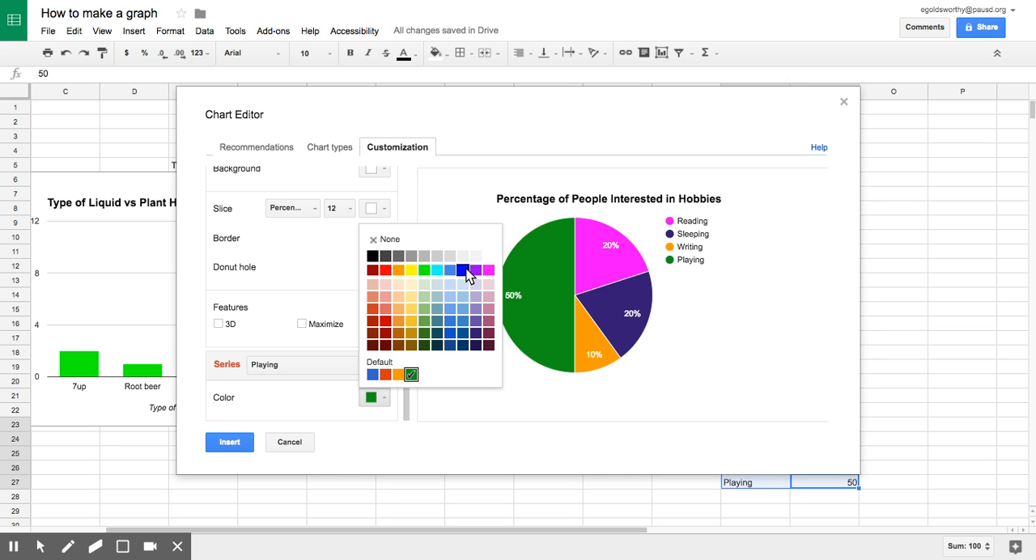
left_click(464, 270)
Color the Writing slice medium green and insert the finished pie chart into the sheet
left_click(369, 365)
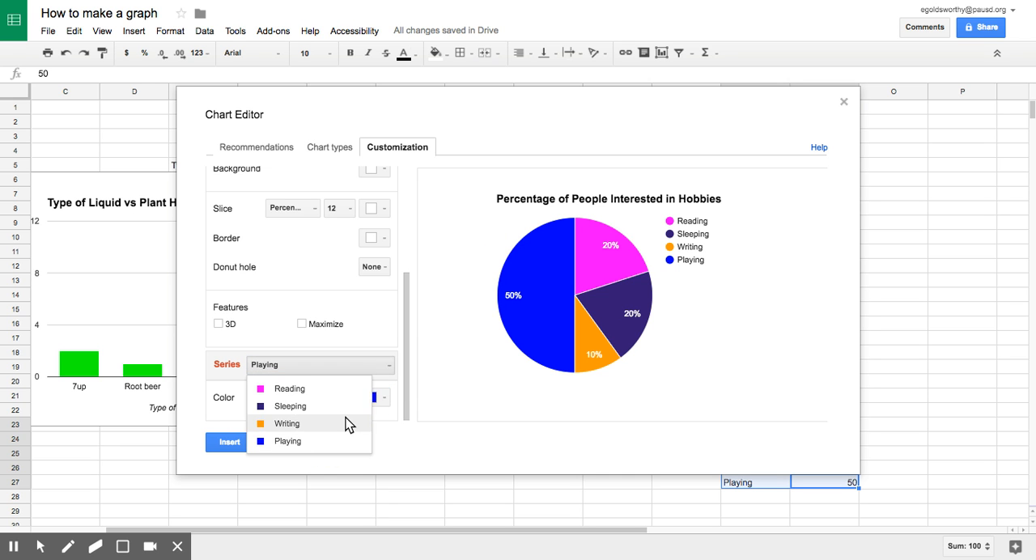
left_click(347, 419)
left_click(373, 397)
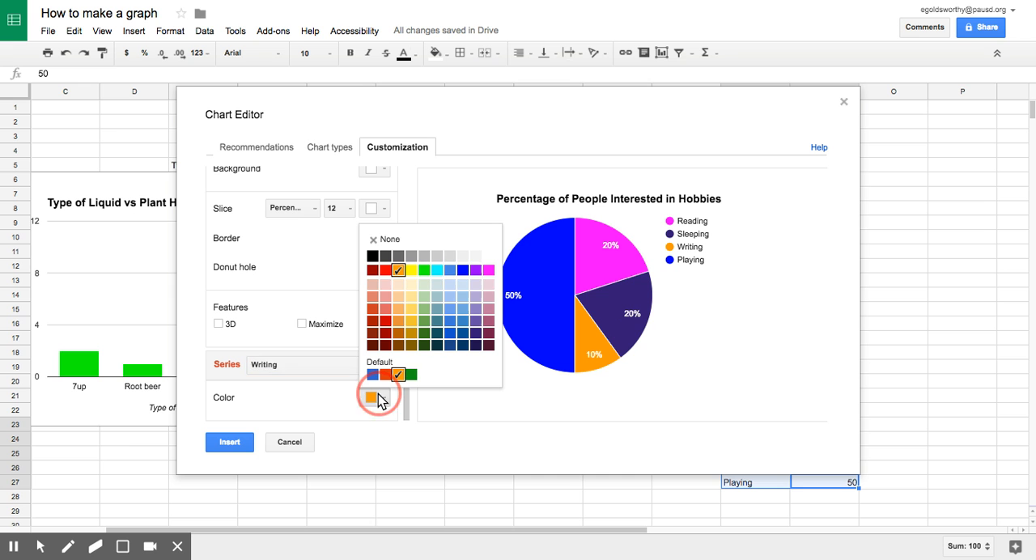
left_click(426, 321)
left_click(230, 441)
Move the pie chart to columns F to K, to the left of the Hobbies table, and copy the chart
left_click_drag(947, 407, 397, 224)
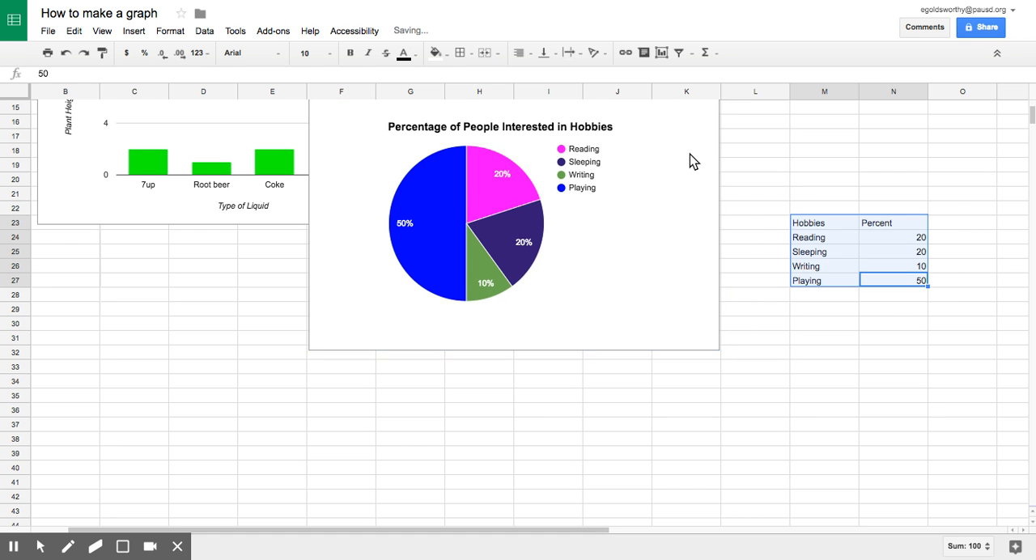
scroll(692, 154, "up", 1)
left_click(711, 118)
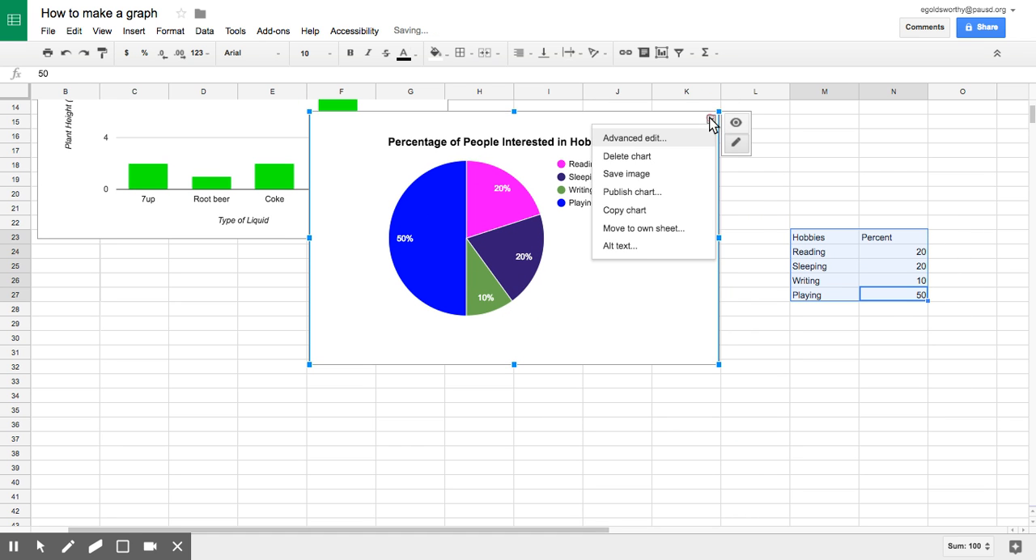
left_click(651, 206)
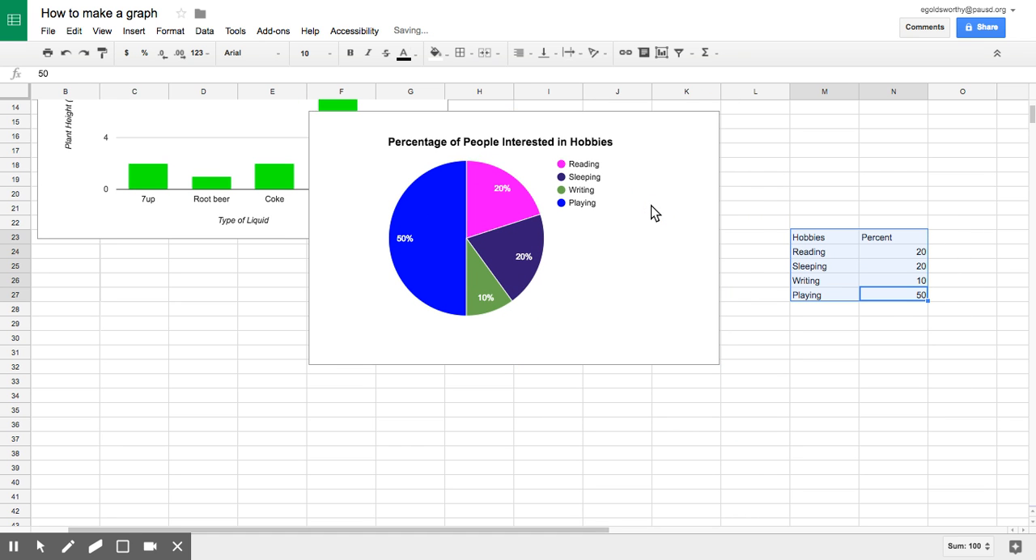